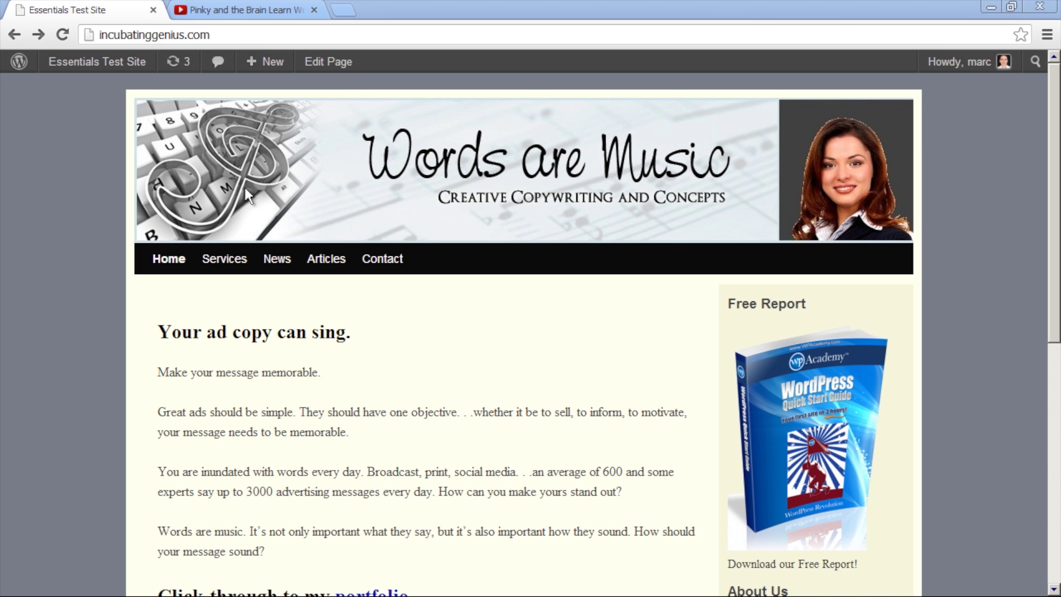
# Bring up the video's Share > Embed code and set its size to 640 × 360
pyautogui.click(228, 12)
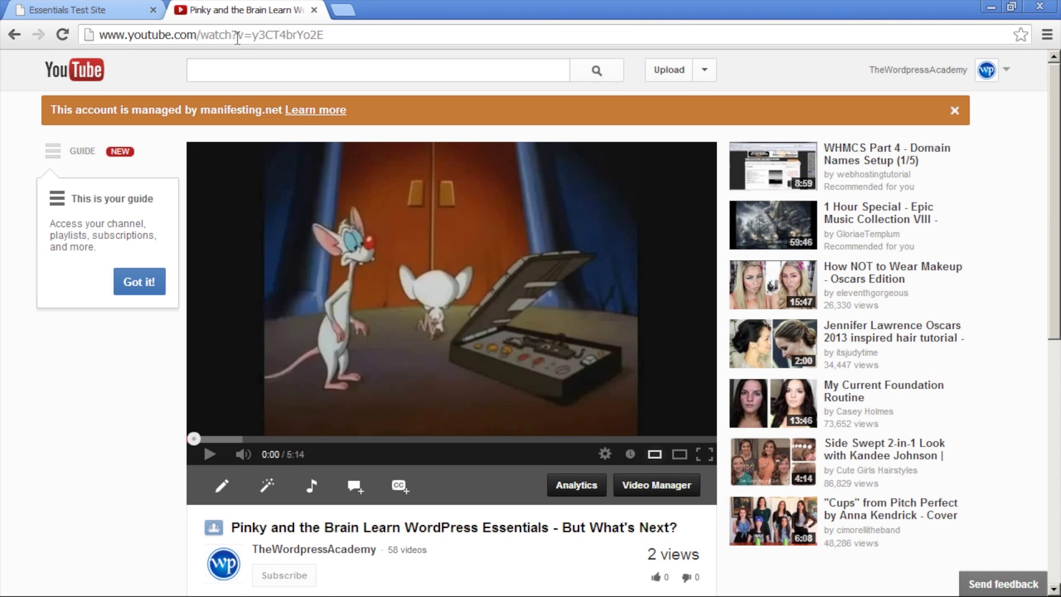
pyautogui.scroll(-2, 93, 427)
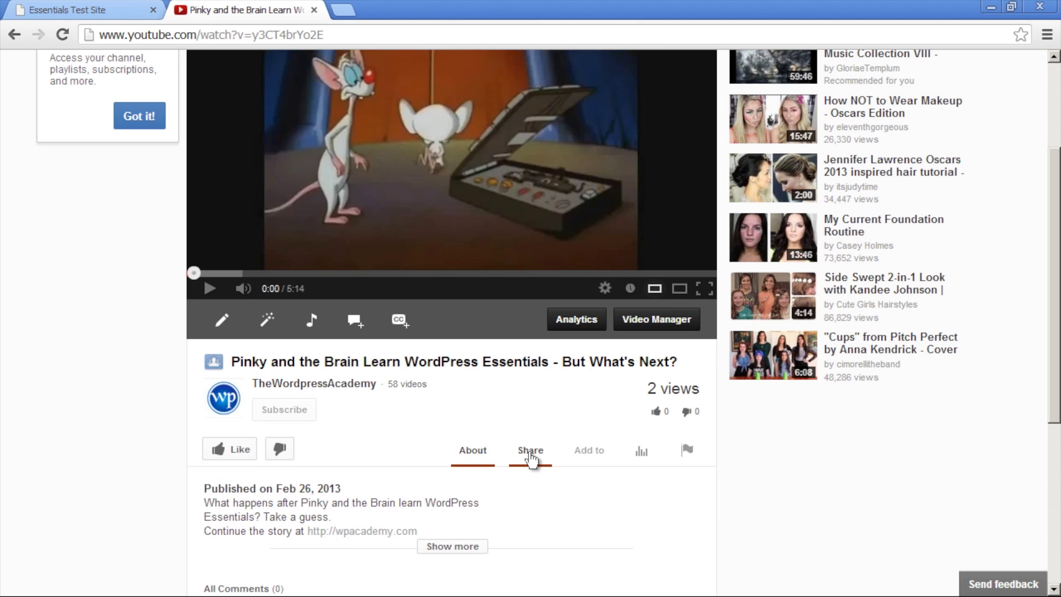
pyautogui.click(531, 450)
pyautogui.scroll(-1, 531, 460)
pyautogui.scroll(-1, 531, 458)
pyautogui.scroll(-1, 497, 414)
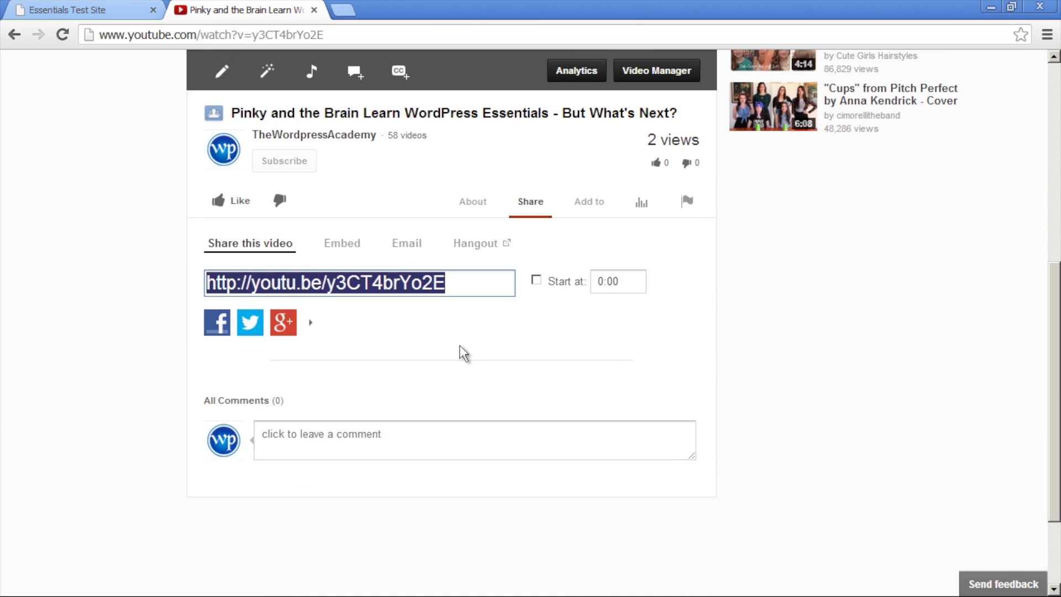
pyautogui.click(348, 247)
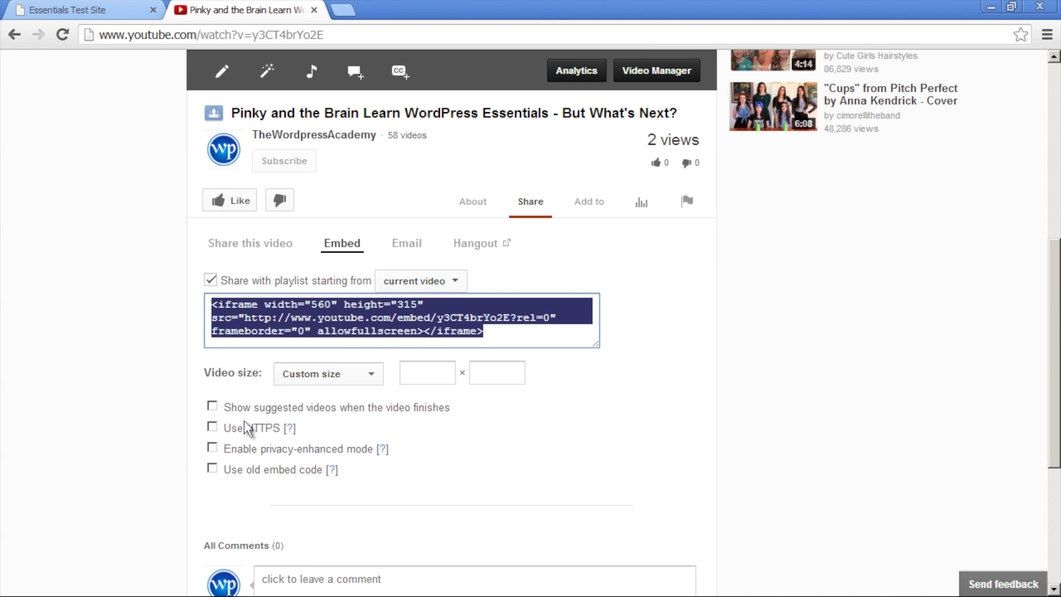
pyautogui.click(370, 374)
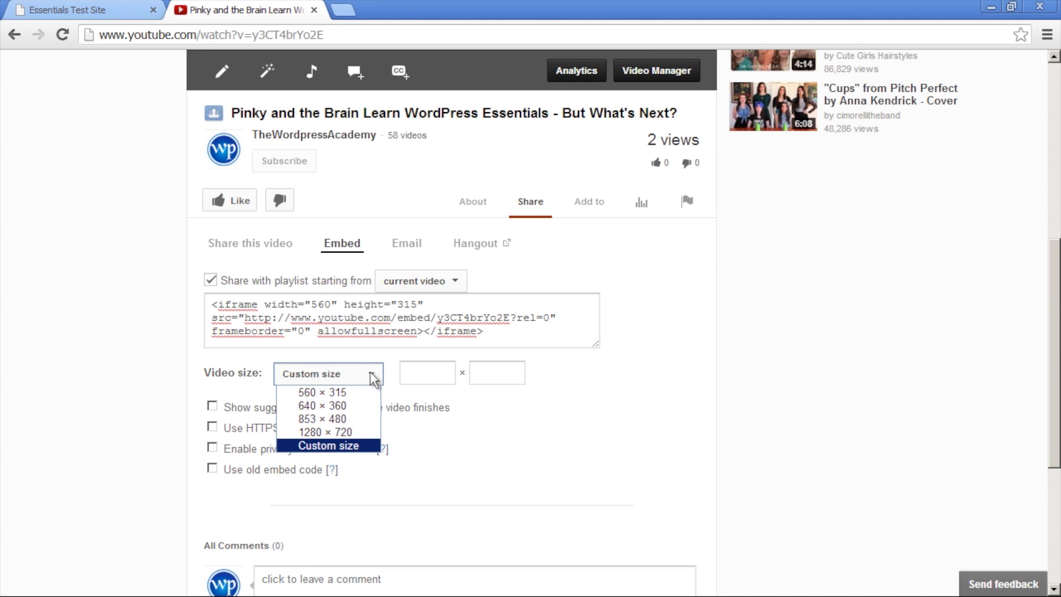
pyautogui.click(347, 407)
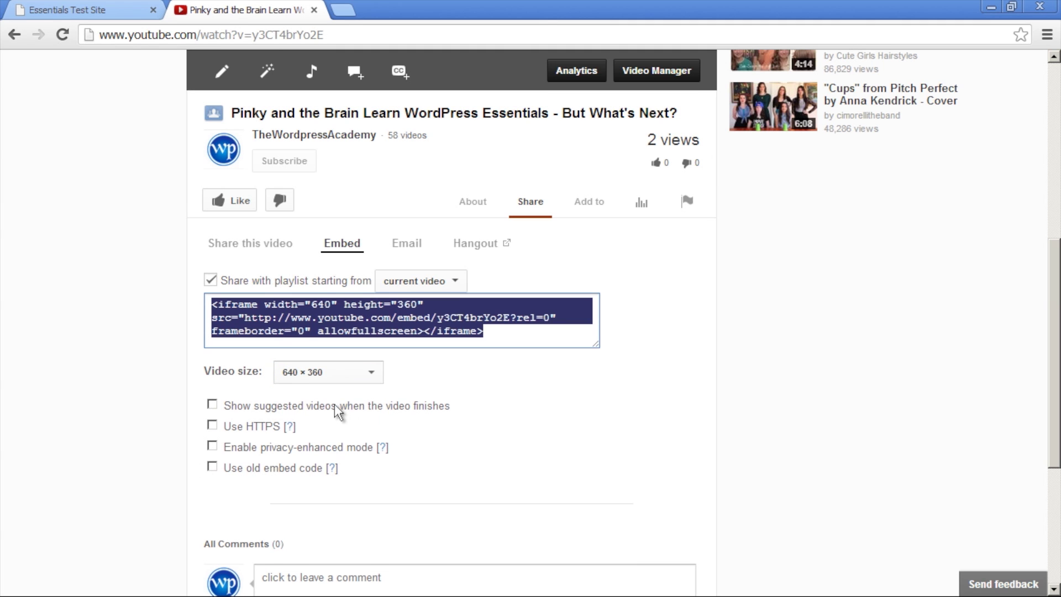
# Switch to the old object-style embed code and copy the whole code
pyautogui.click(214, 466)
pyautogui.click(286, 327)
pyautogui.rightClick(285, 328)
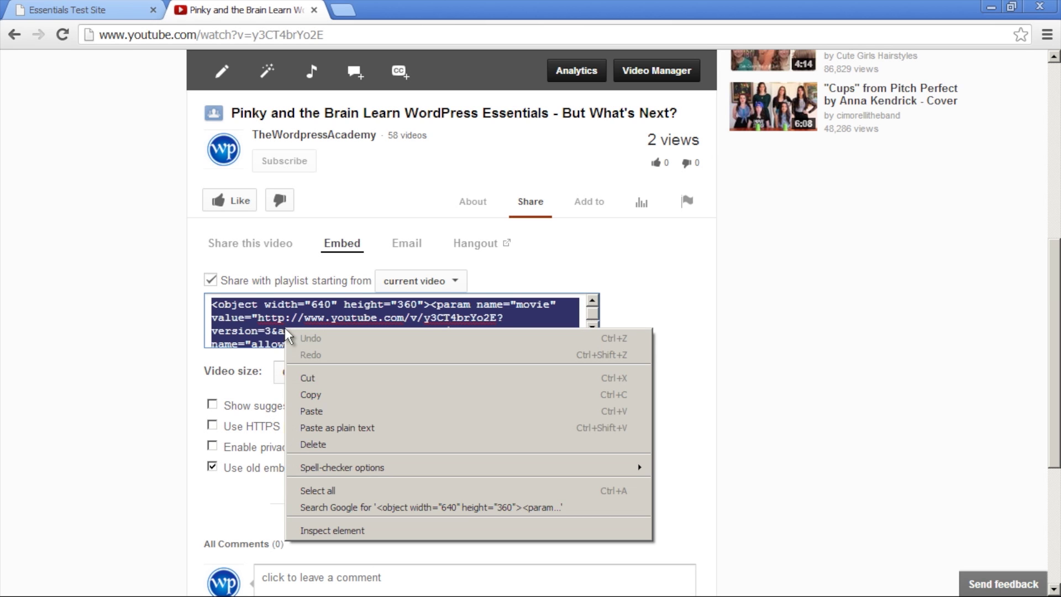
pyautogui.click(301, 397)
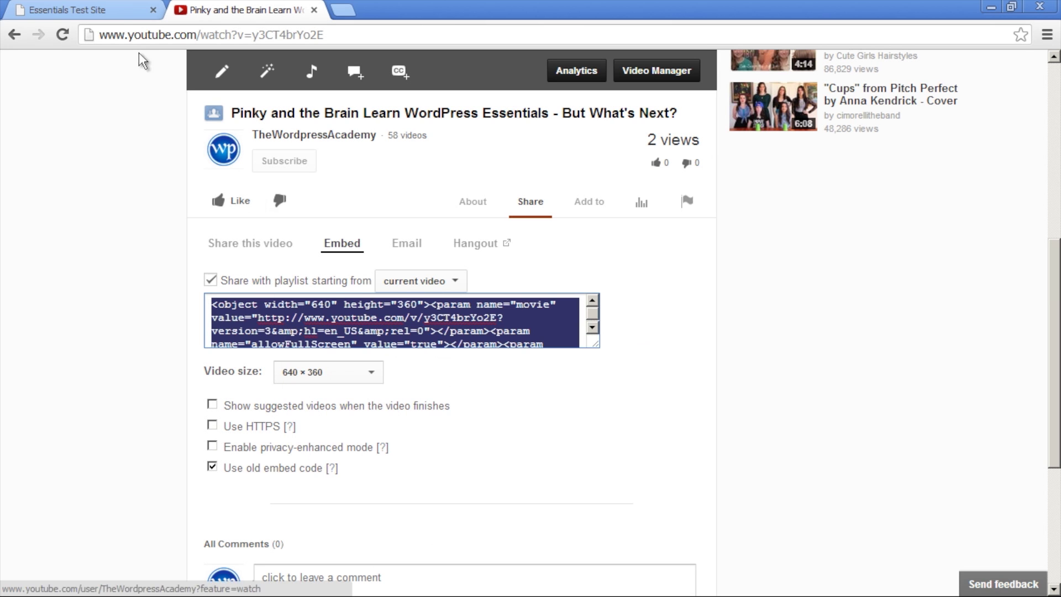
# Paste the YouTube embed code above the first heading of the home page in the editor
pyautogui.click(106, 13)
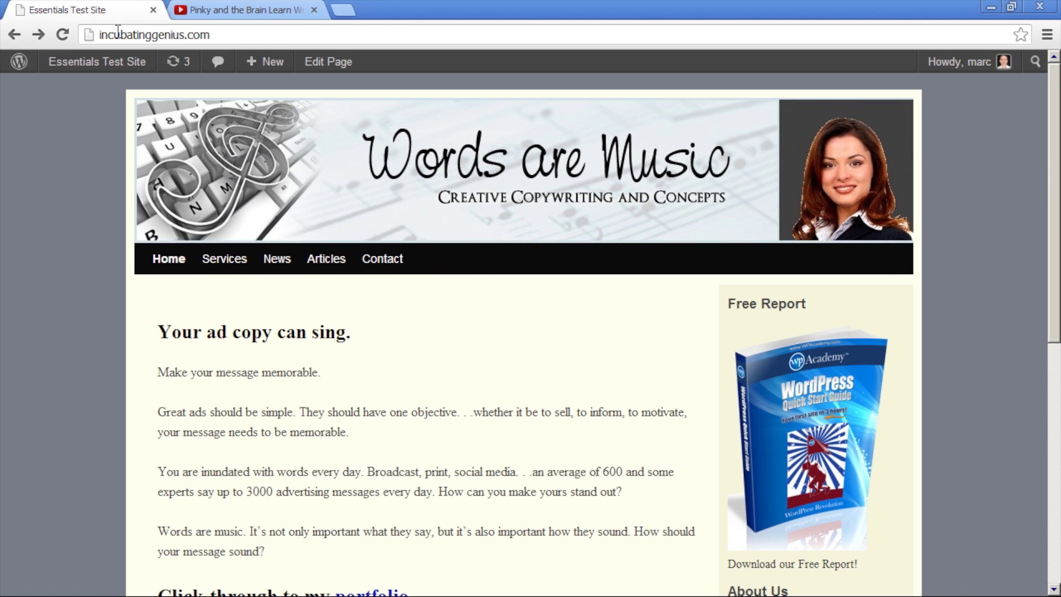
pyautogui.click(329, 65)
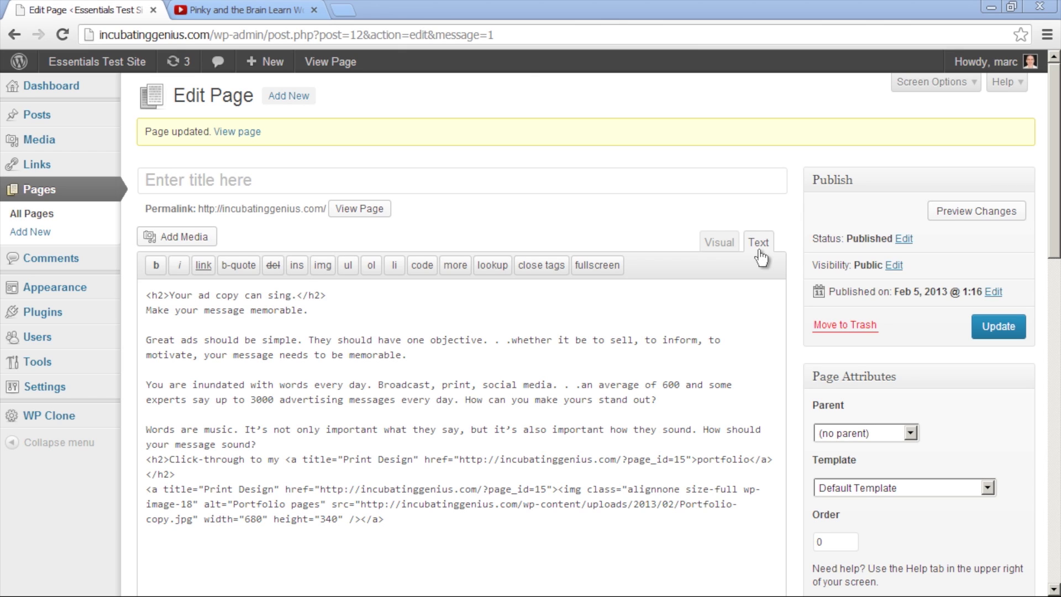
pyautogui.click(146, 295)
pyautogui.press('Return')
pyautogui.press('Return')
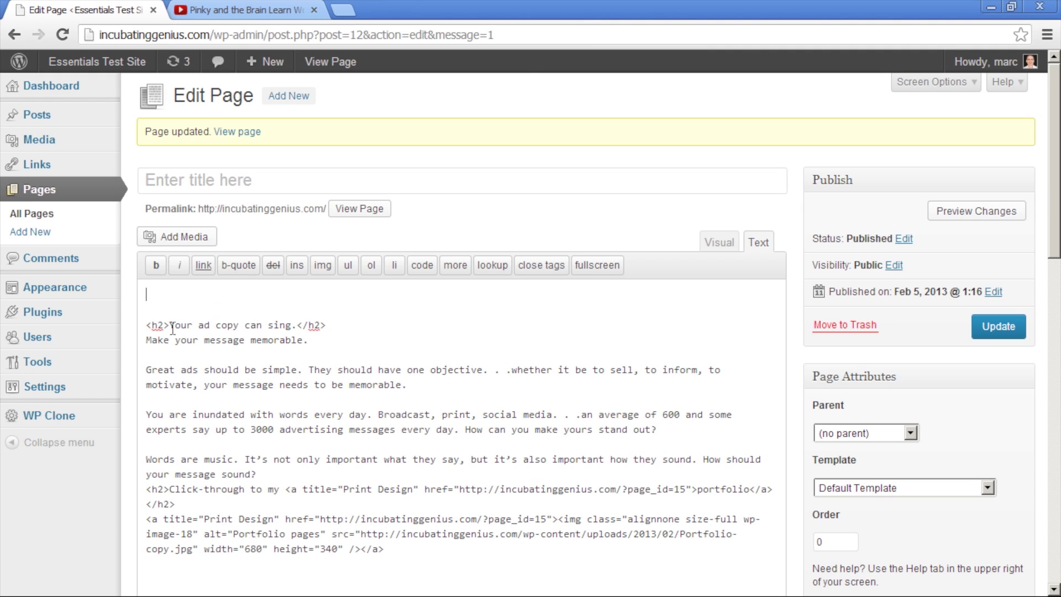
pyautogui.hotkey('ctrl', 'v')
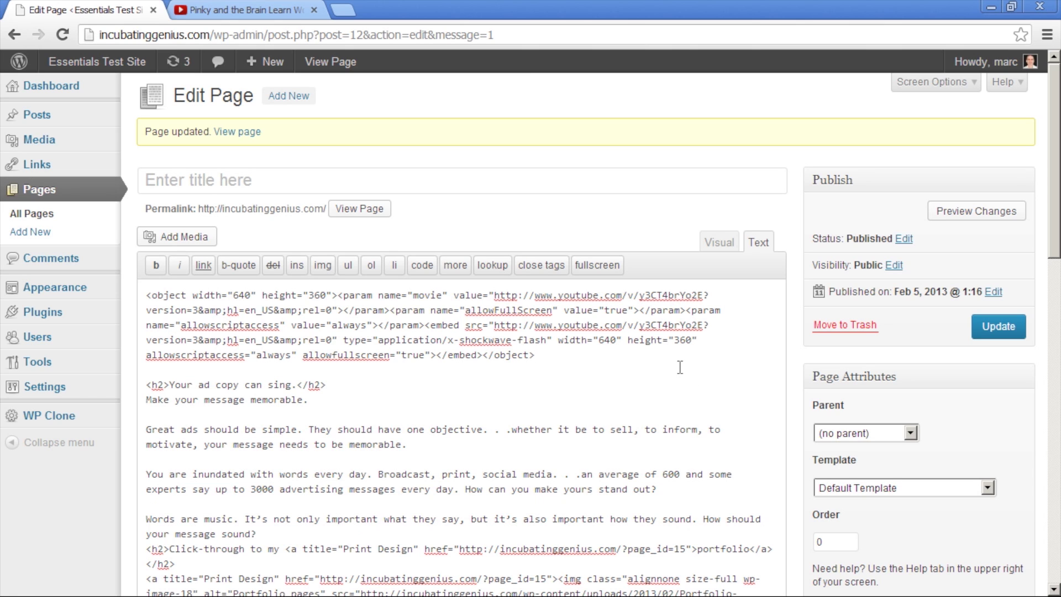
# Update the page, view the live site with the video, then return to YouTube
pyautogui.click(994, 322)
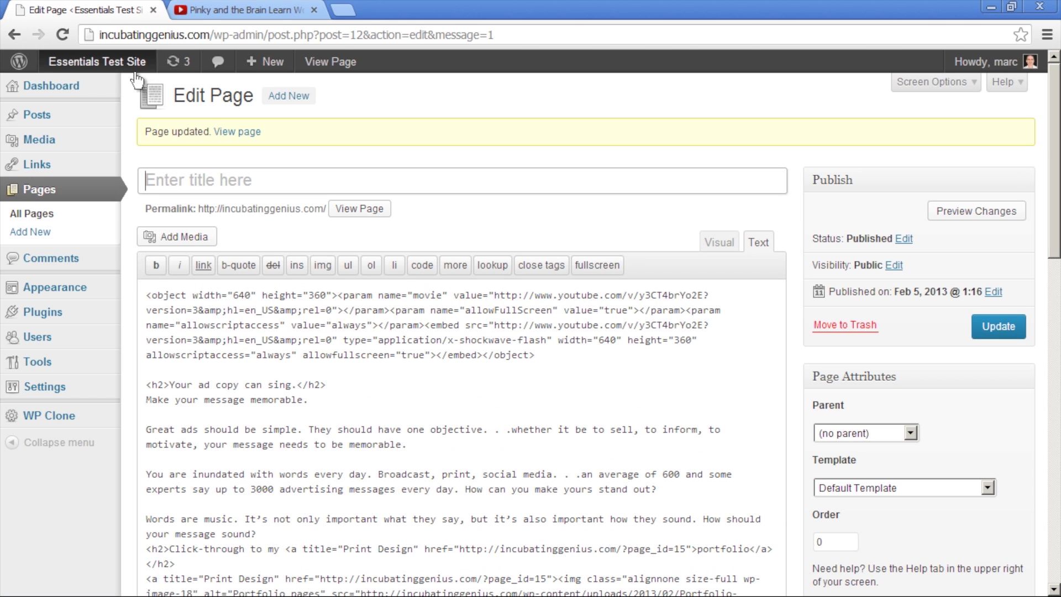
pyautogui.moveTo(97, 62)
pyautogui.click(124, 93)
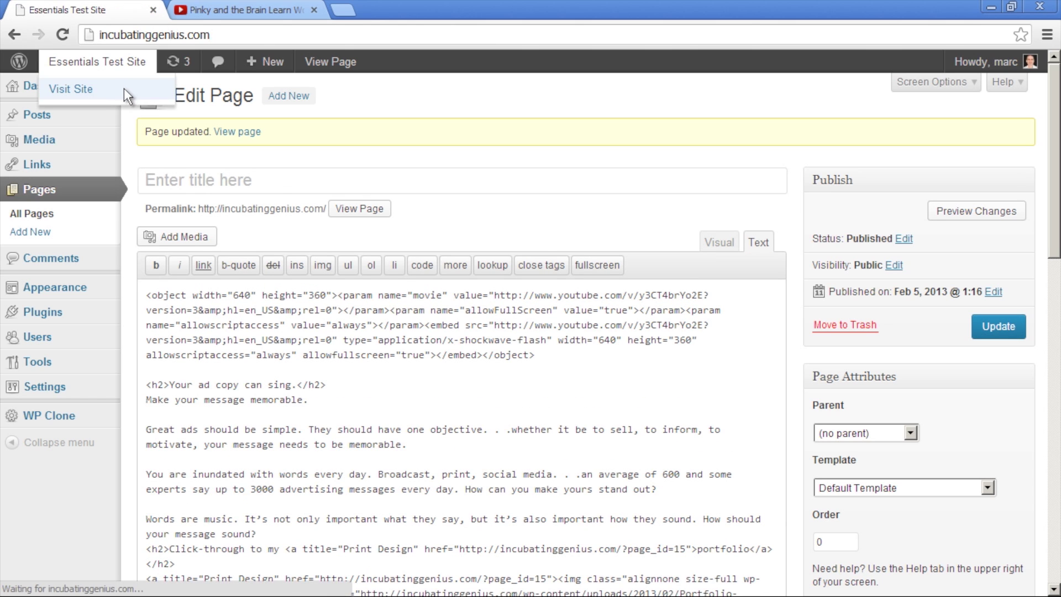
pyautogui.scroll(-1, 102, 150)
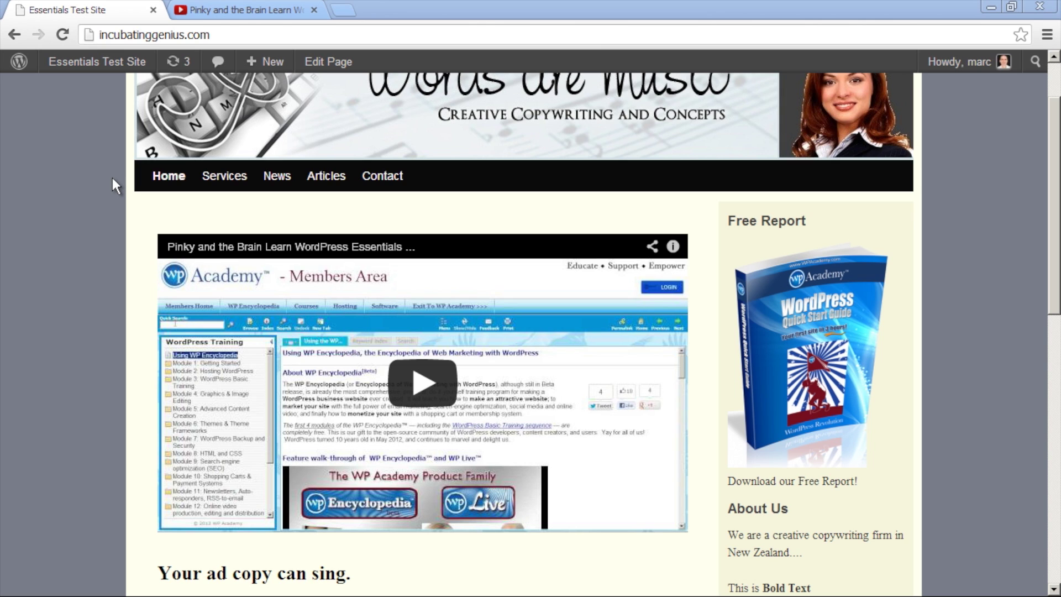
pyautogui.click(225, 9)
# From Video Manager, bring up the Pinky and the Brain video's edit page with thumbnail choices, then return to the site
pyautogui.moveTo(1049, 312); pyautogui.dragTo(1052, 87)
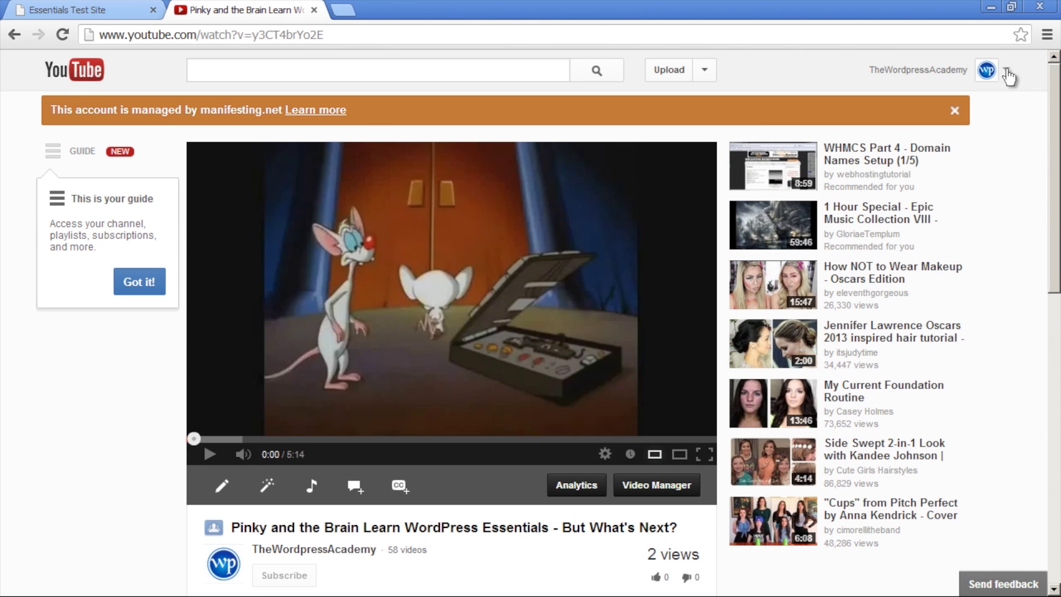
pyautogui.click(1006, 73)
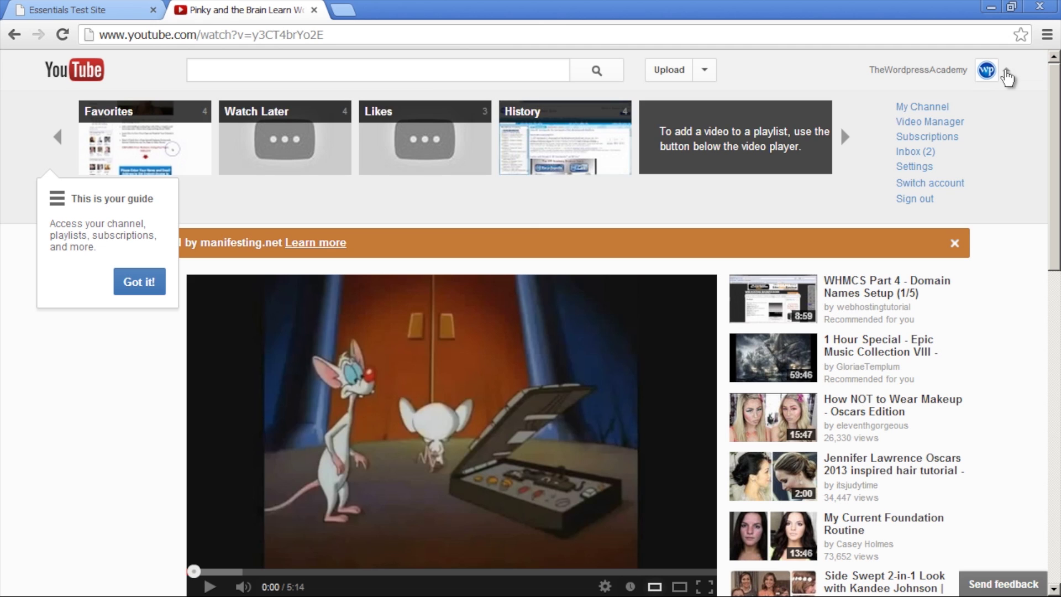
pyautogui.click(943, 125)
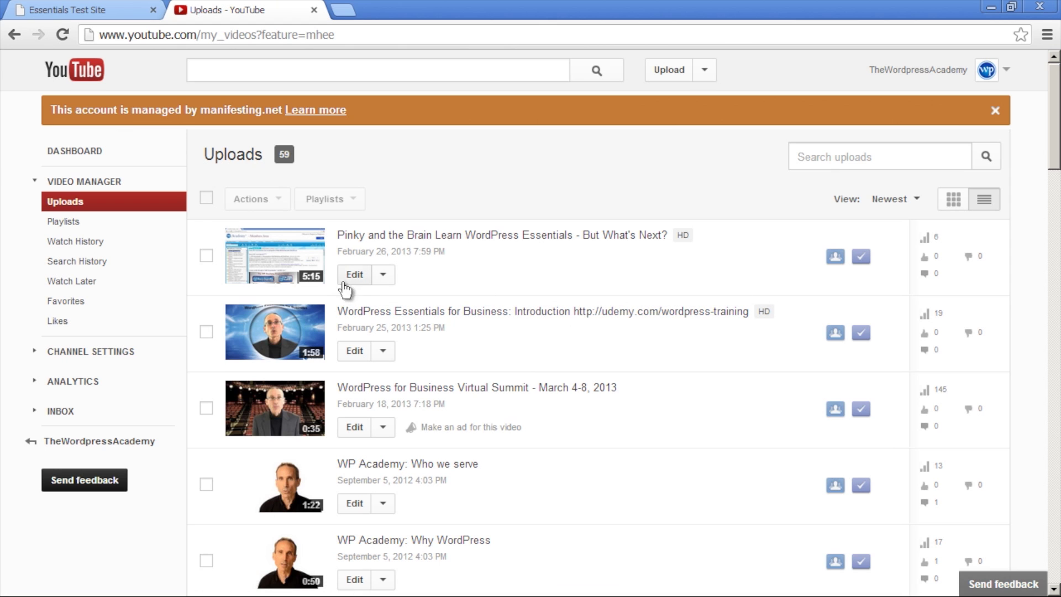
pyautogui.click(353, 277)
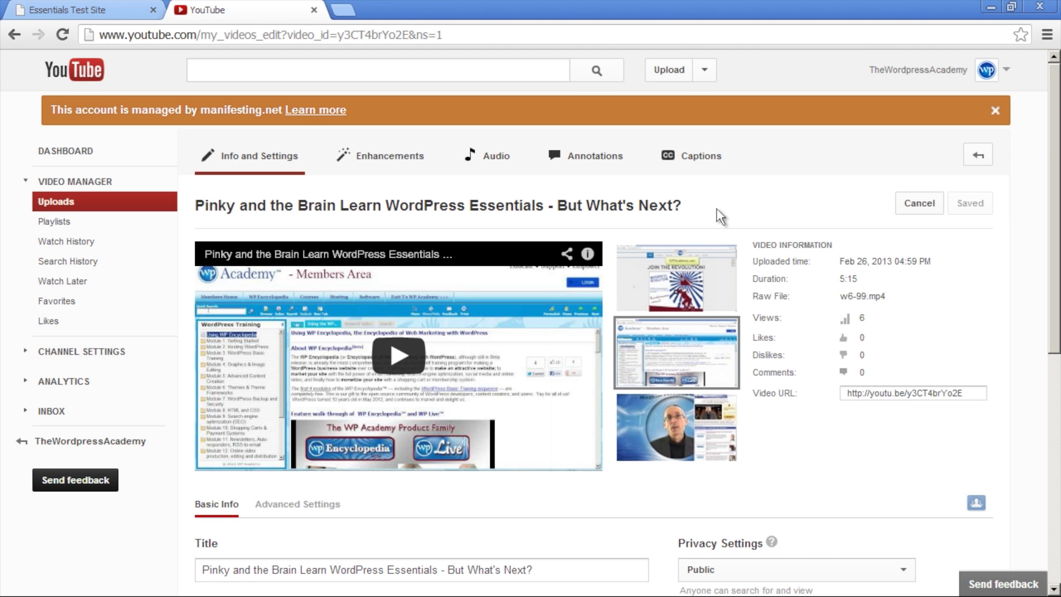
pyautogui.hotkey('ctrl', 'Tab')
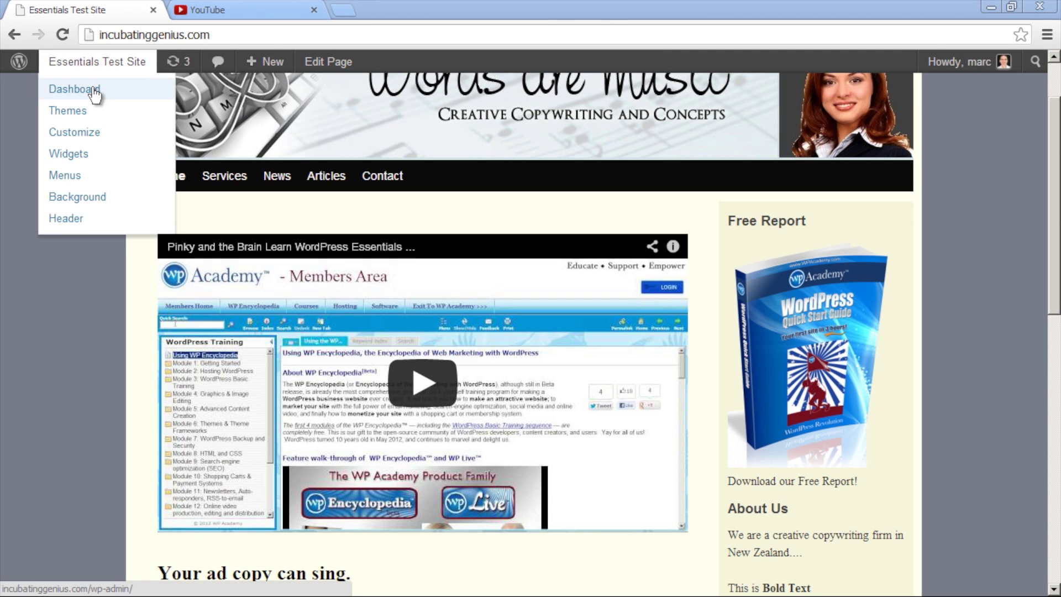
# From the dashboard, search Plugins > Add New for 'jwplayer'
pyautogui.click(93, 92)
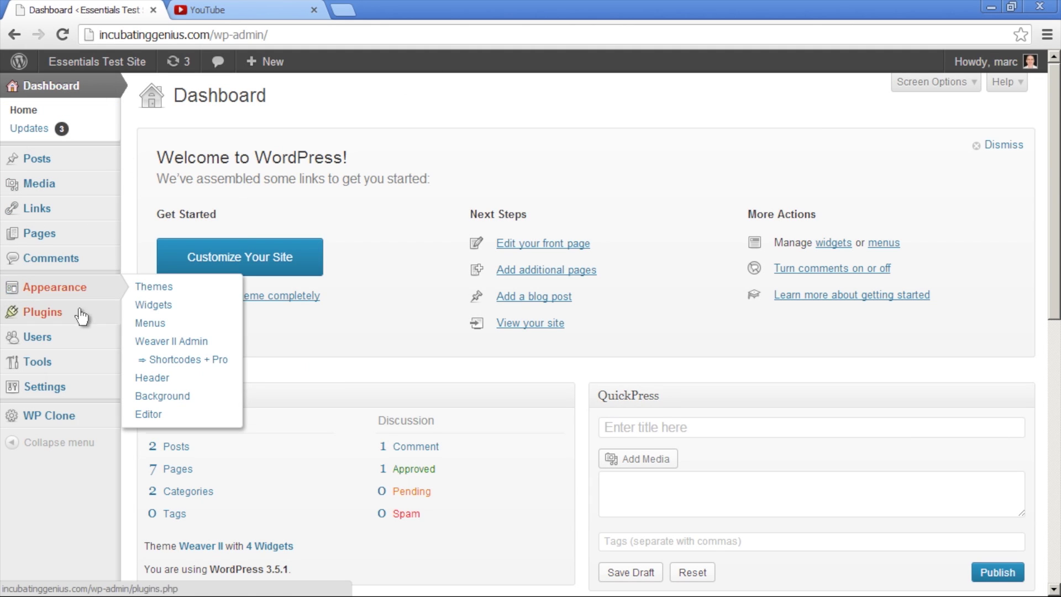
pyautogui.moveTo(42, 312)
pyautogui.click(160, 336)
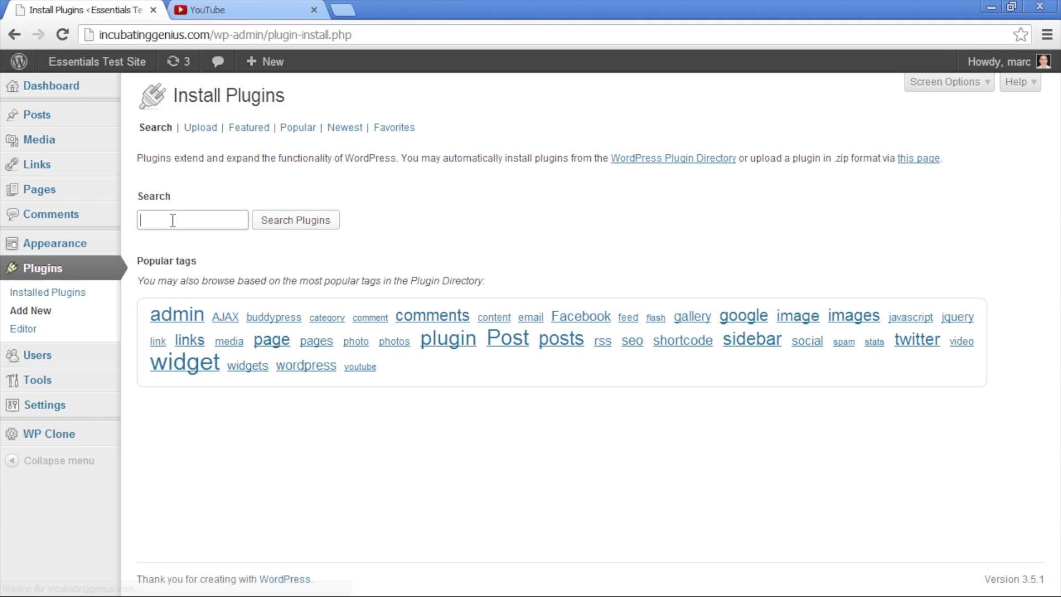
pyautogui.click(173, 220)
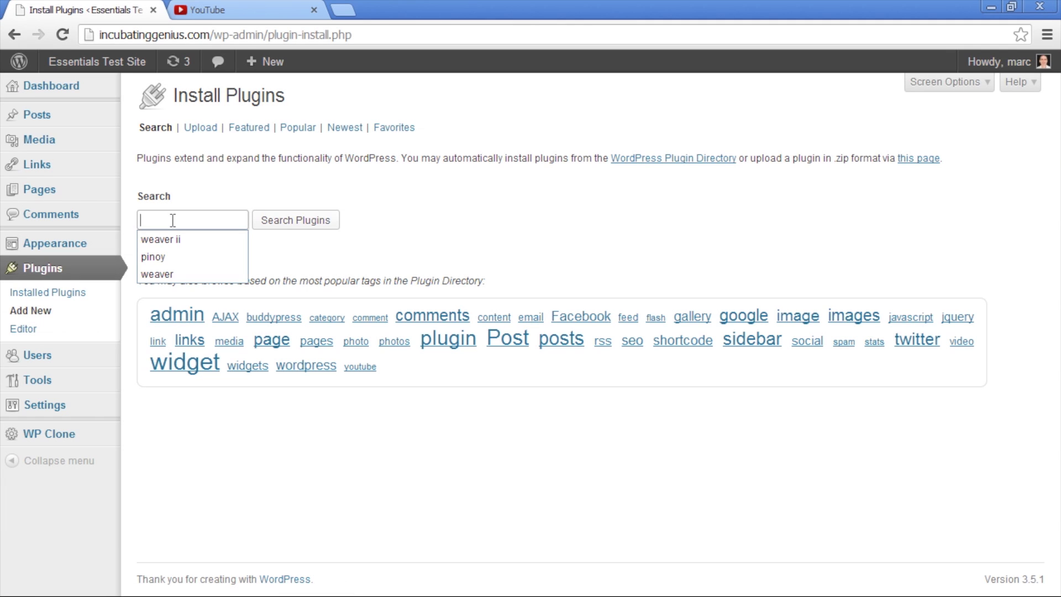
pyautogui.write('jwplayer')
pyautogui.click(285, 219)
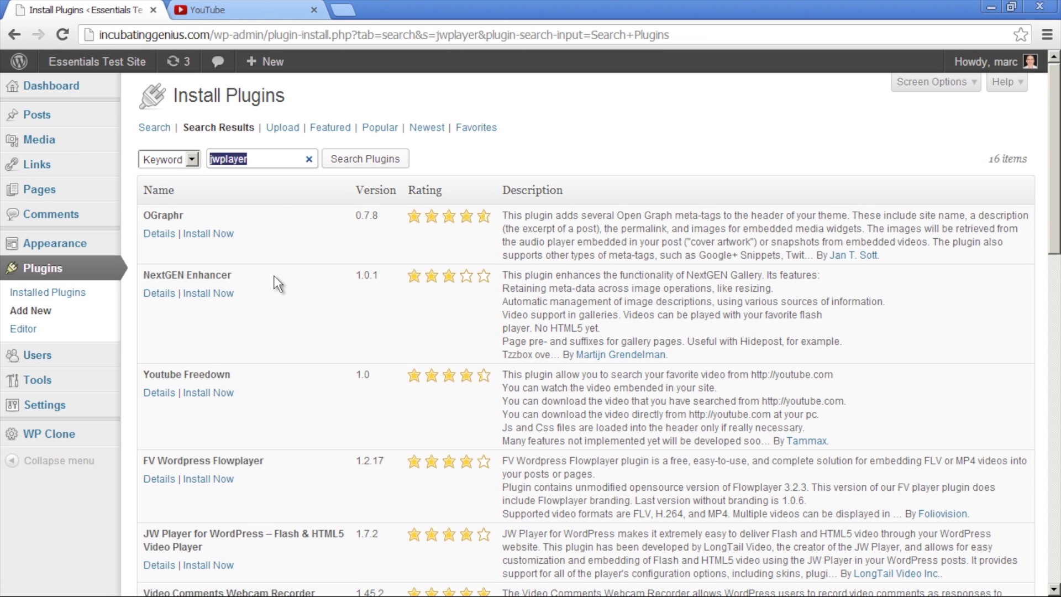
pyautogui.scroll(-1, 285, 327)
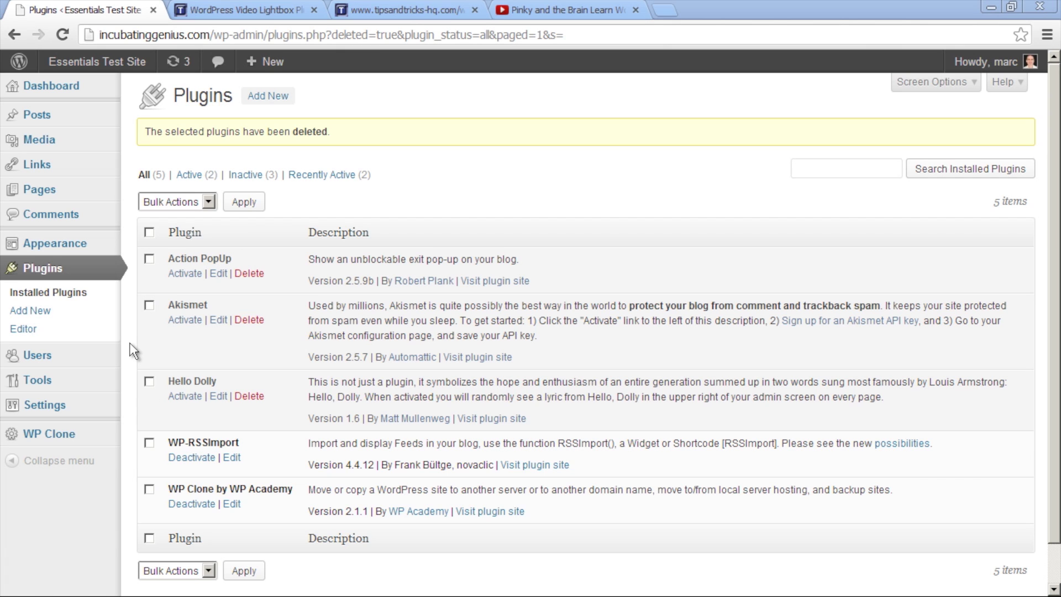
# Search Plugins > Add New for 'wp video lightbox'
pyautogui.click(55, 317)
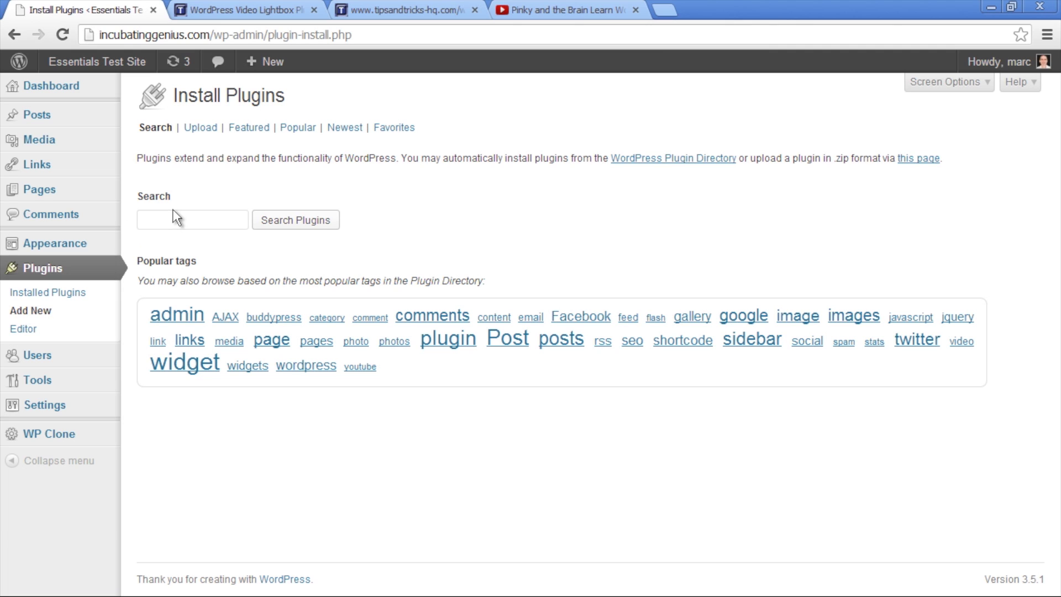
pyautogui.click(163, 227)
pyautogui.write('wp video lightbox')
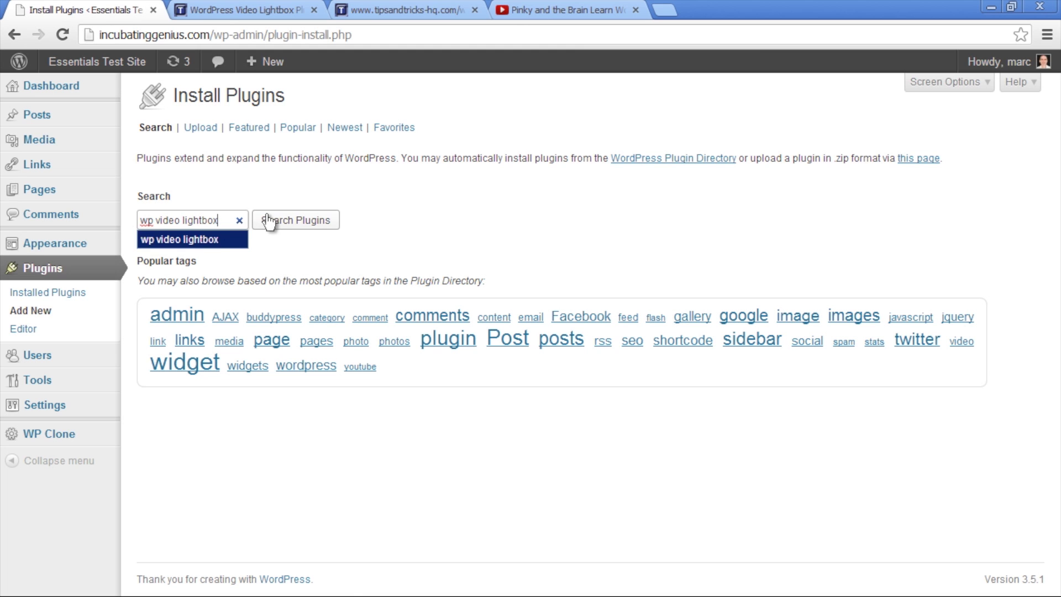
pyautogui.click(280, 221)
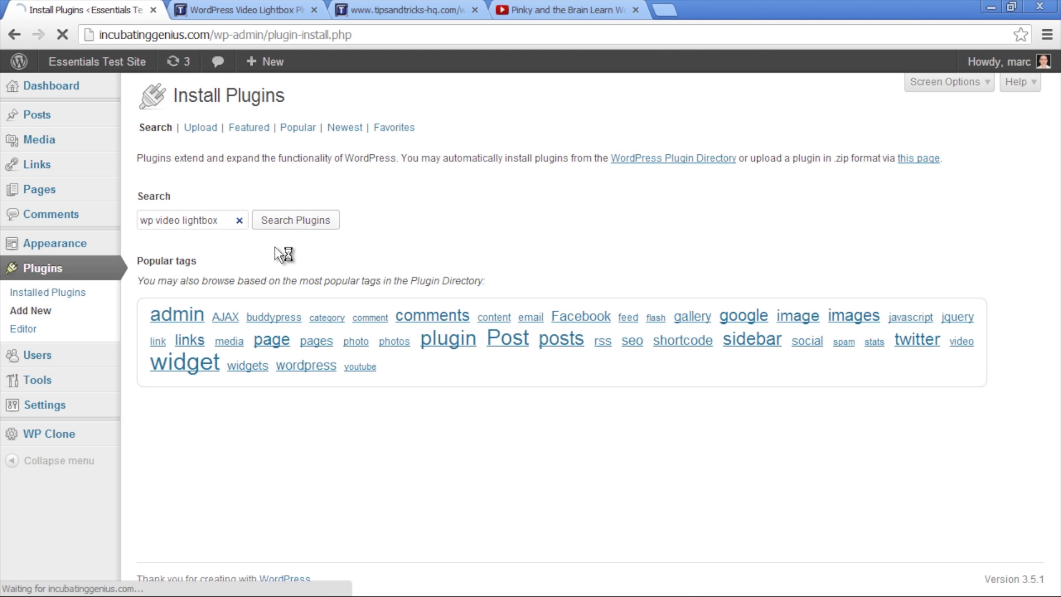